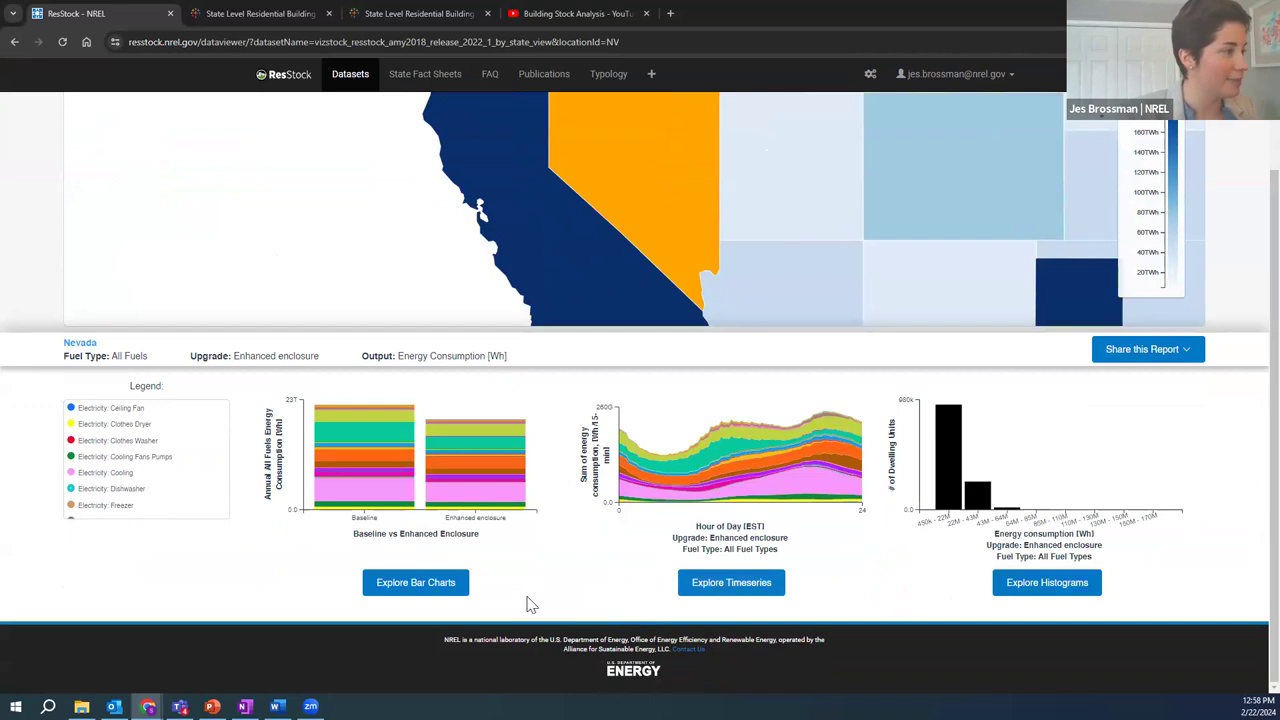
Step: Open Nevada's detailed bar charts and bring up the County options for a new filter
click(446, 586)
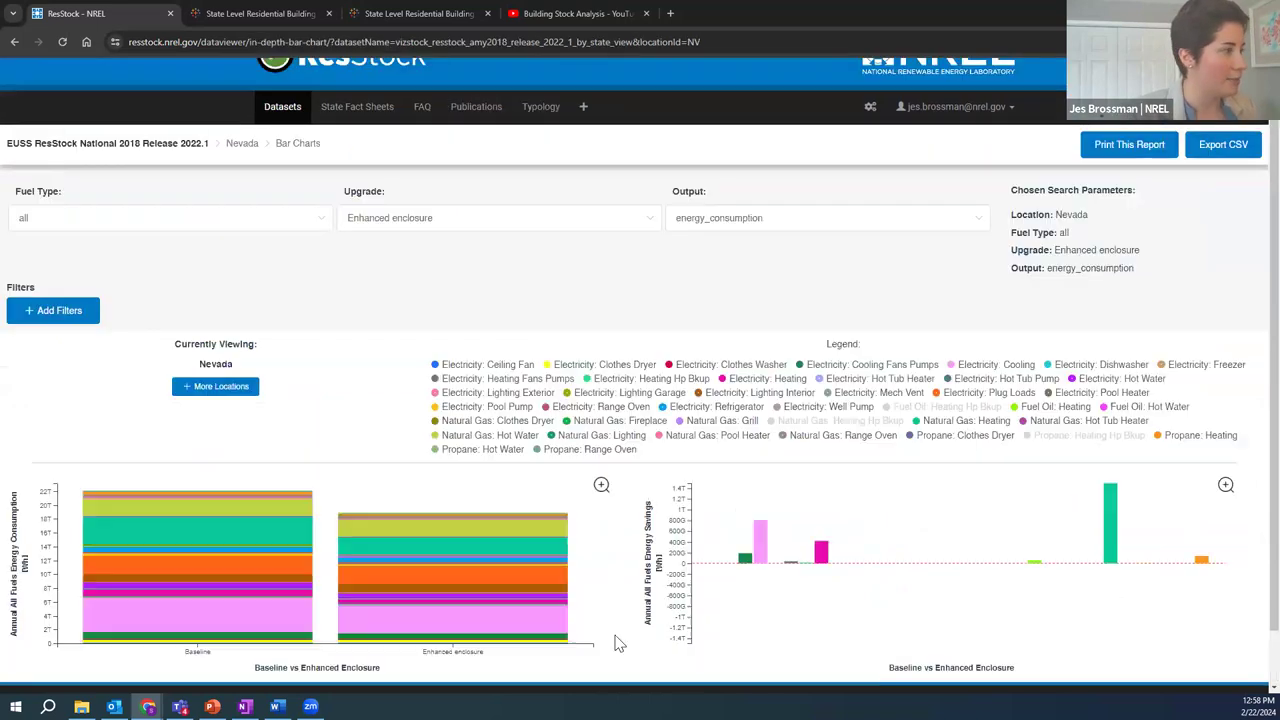
click(60, 311)
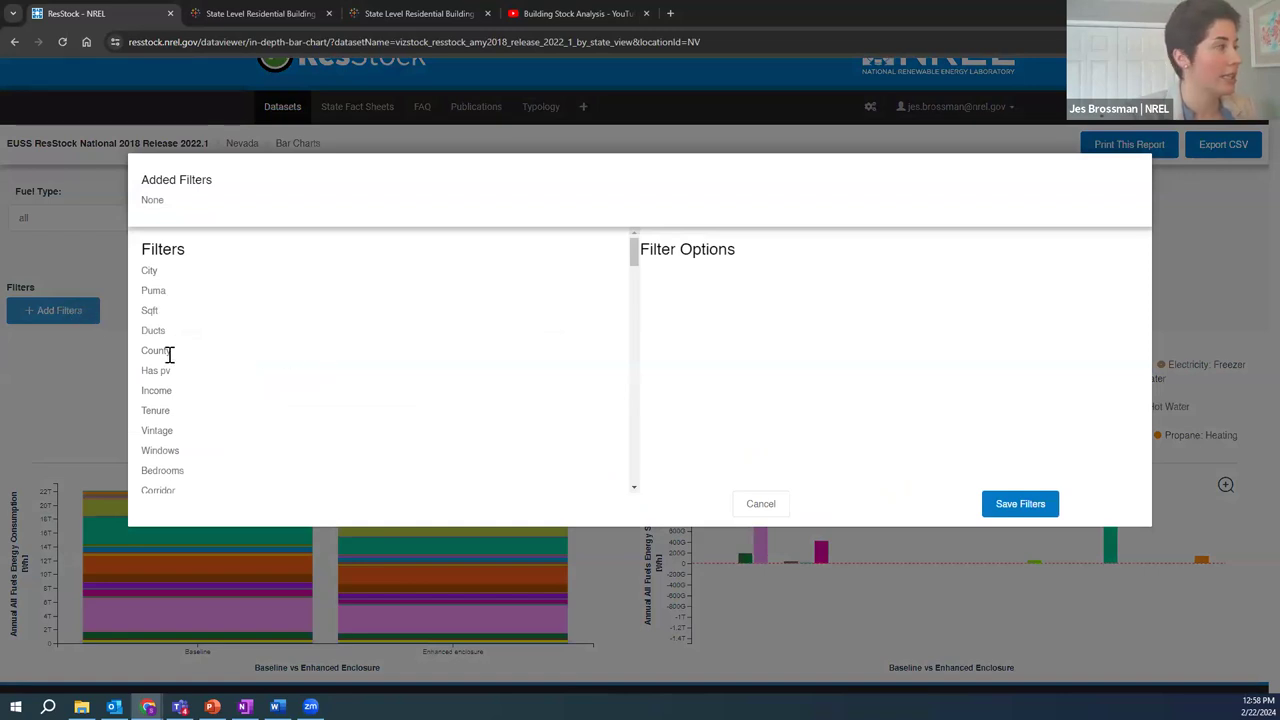
click(161, 352)
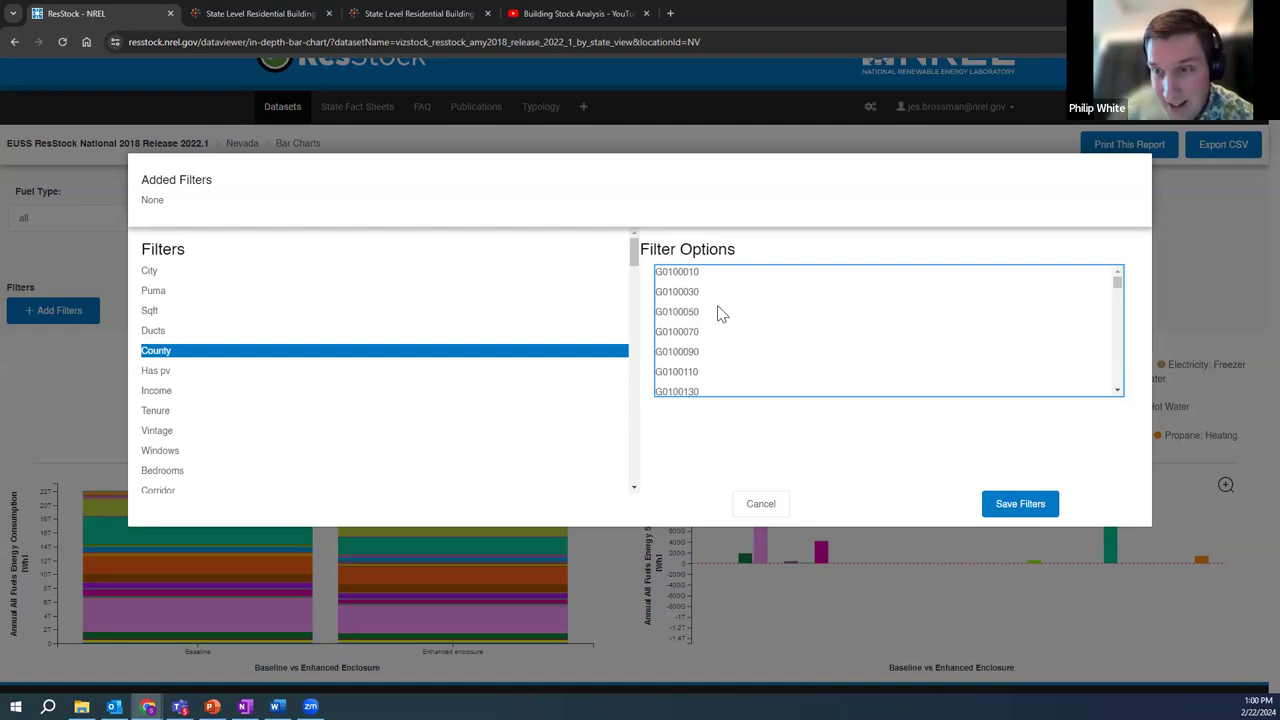
drag(1120, 288, 1122, 283)
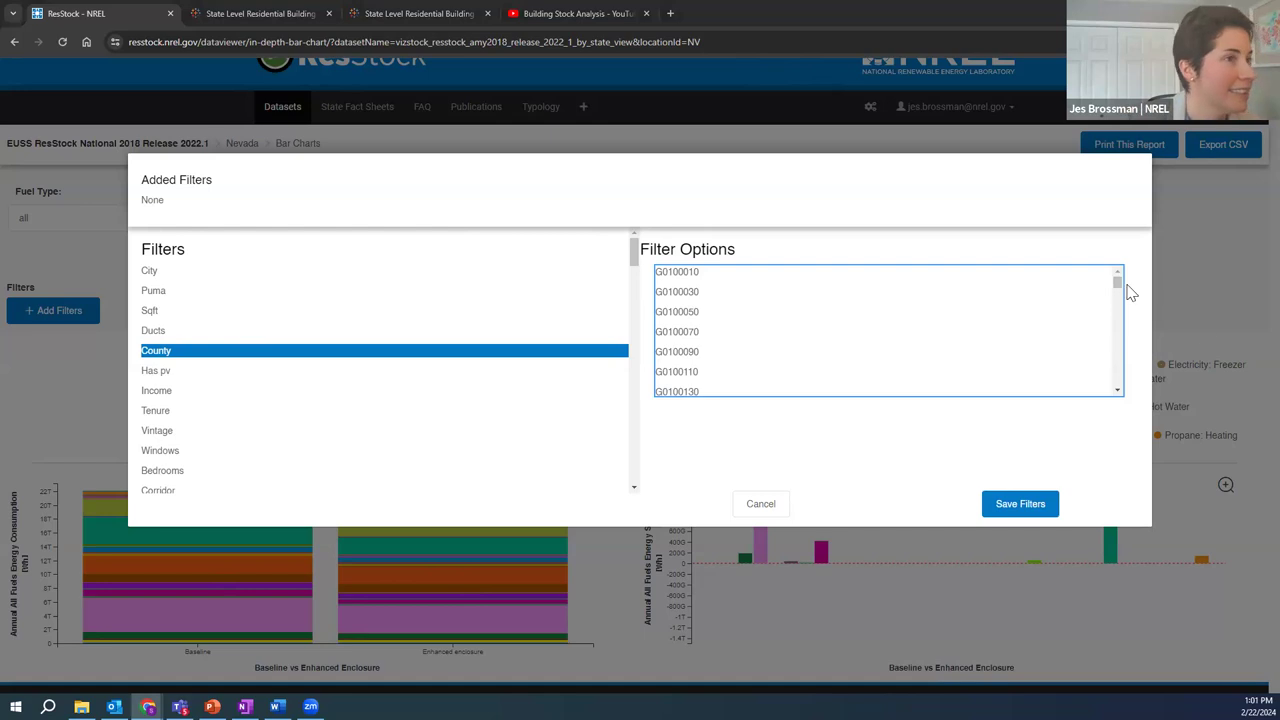
drag(1120, 286, 1090, 265)
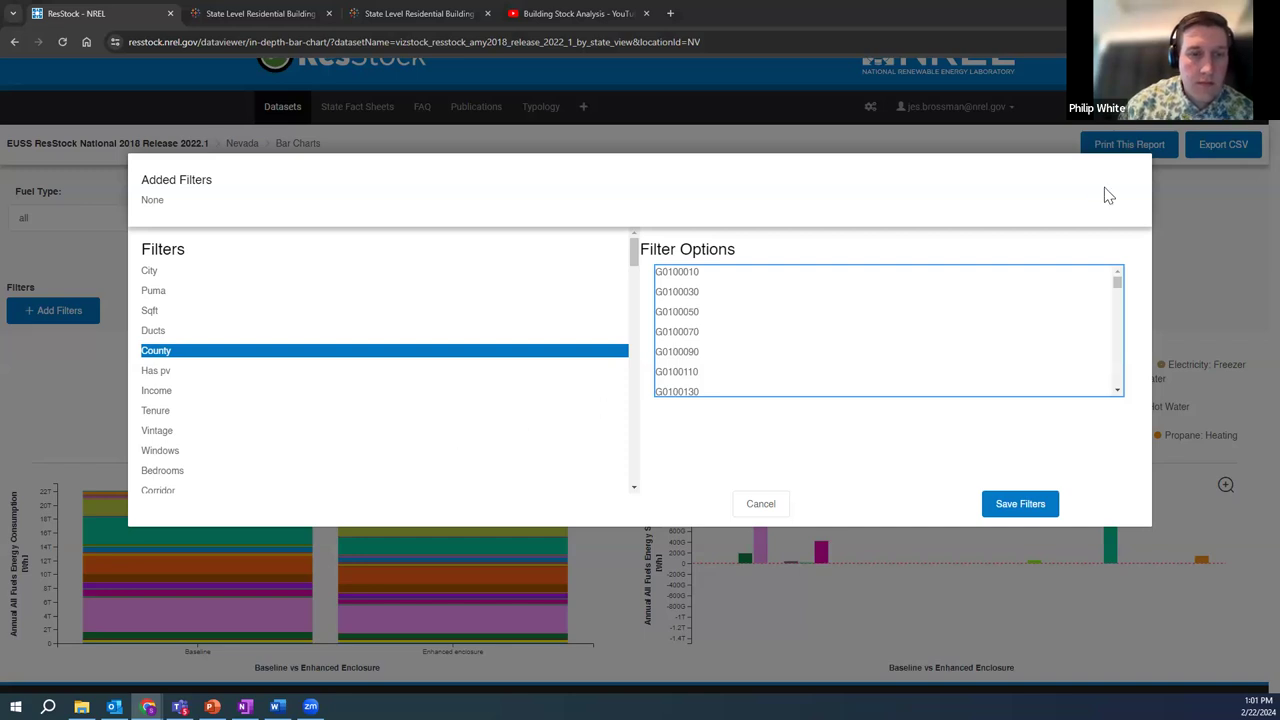
scroll(877, 343, down, 1)
scroll(877, 343, up, 1)
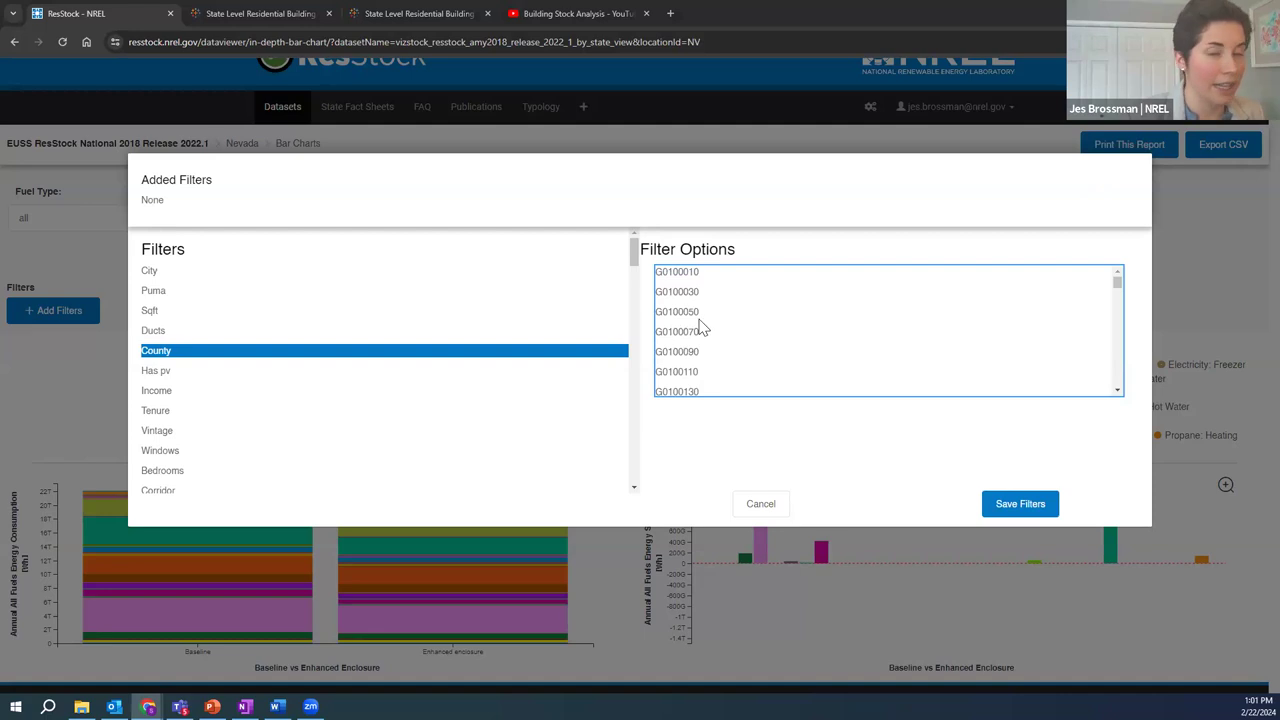
scroll(828, 345, down, 2)
scroll(828, 345, down, 3)
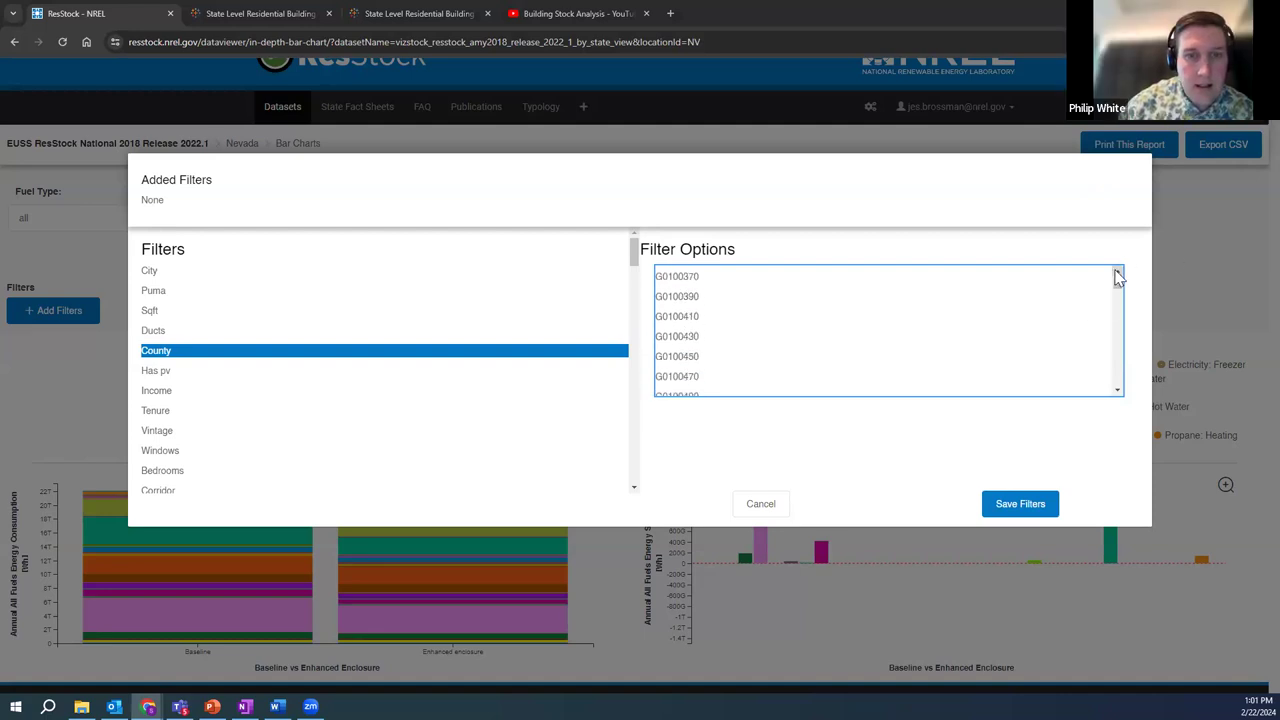
scroll(1118, 278, up, 2)
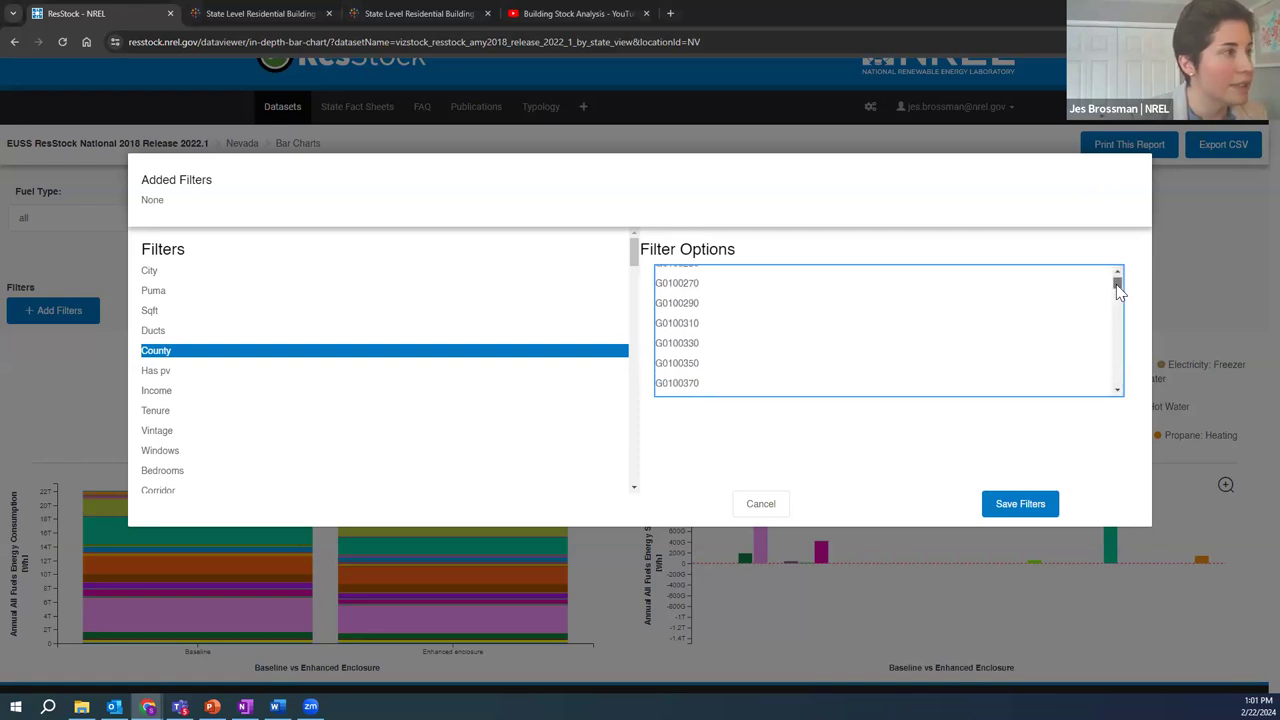
scroll(1118, 289, up, 3)
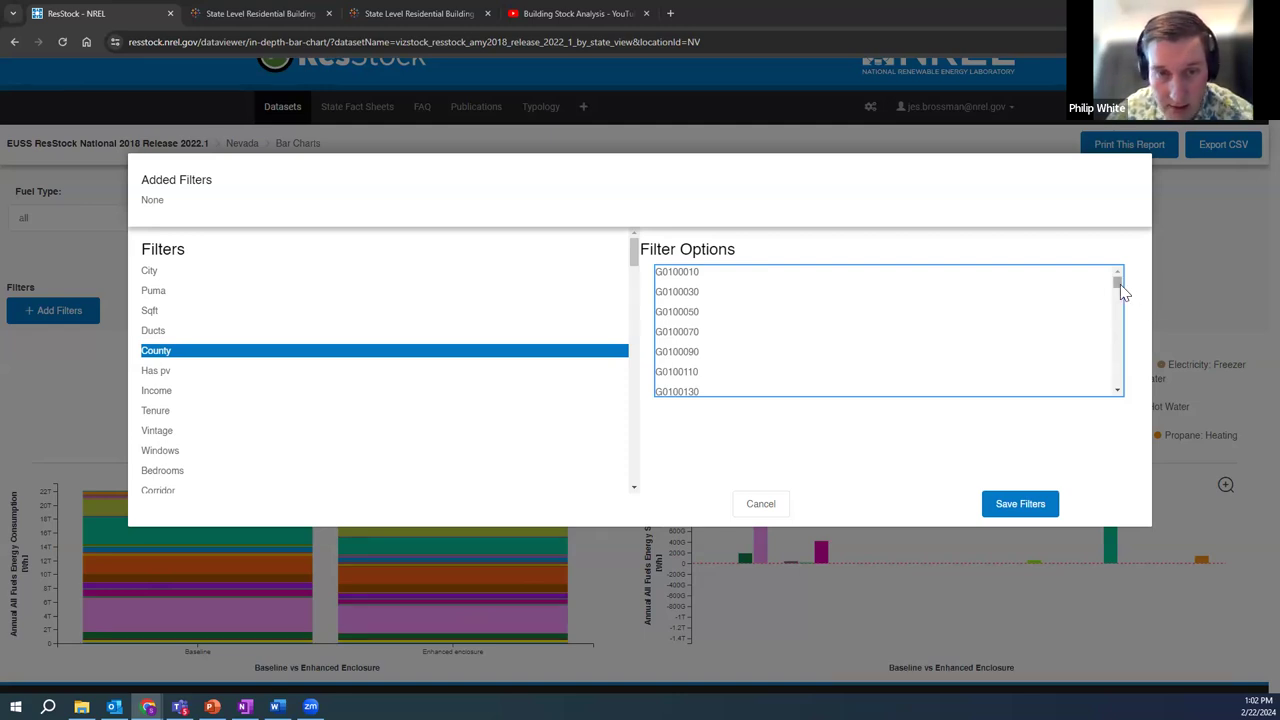
Step: Look through the county filter options for the Nevada codes beginning with G32
drag(1123, 289, 1137, 343)
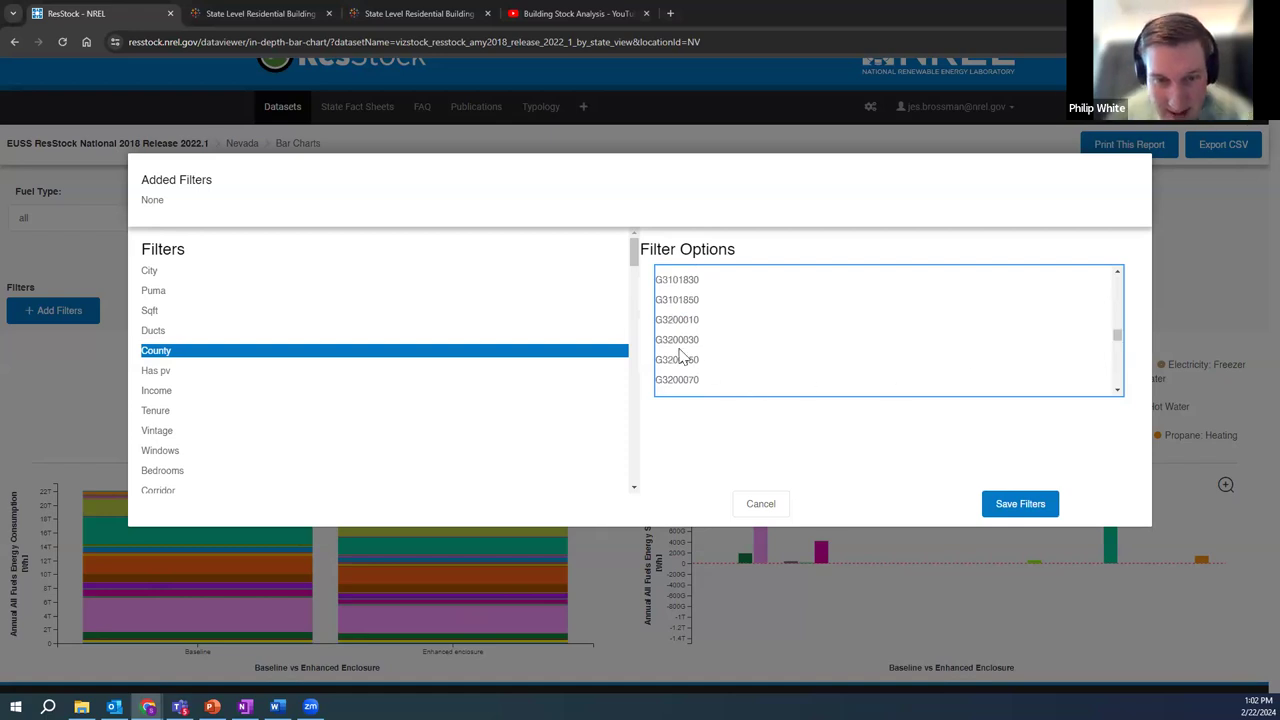
click(1117, 390)
click(1117, 390)
click(1117, 390)
click(1117, 390)
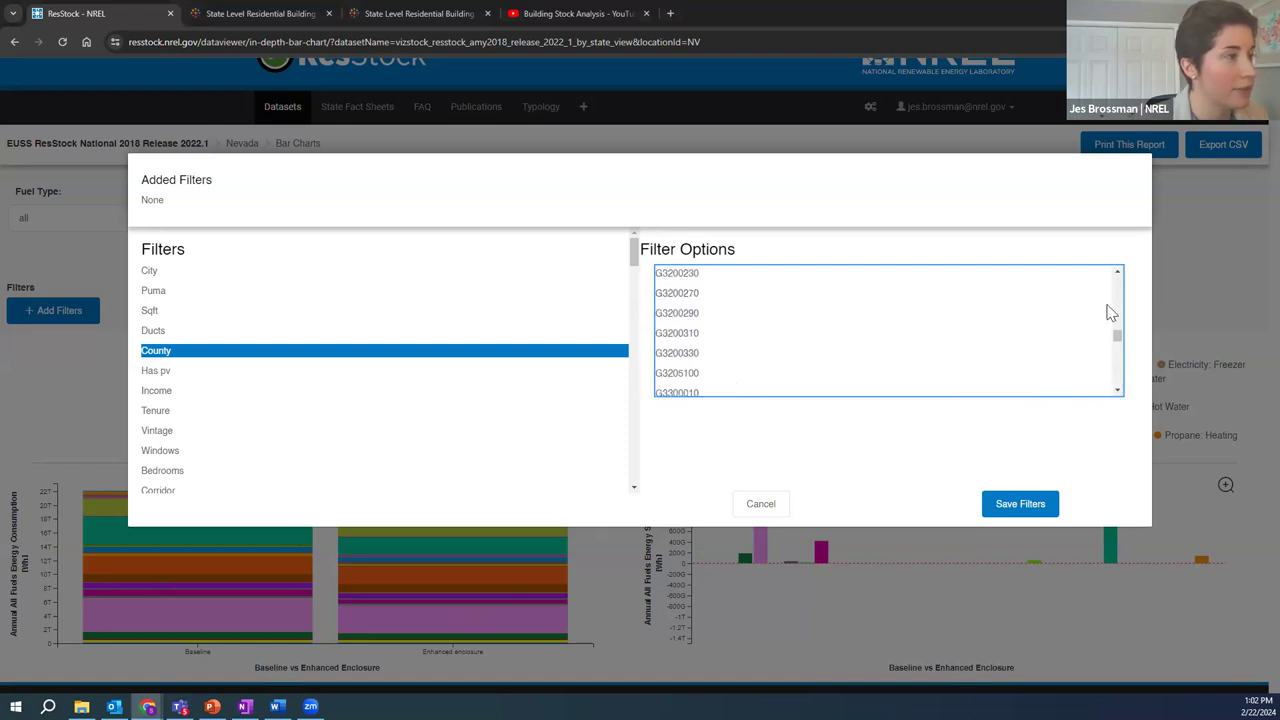
click(1117, 272)
click(1117, 272)
click(1117, 272)
click(1117, 272)
click(1117, 272)
click(1117, 272)
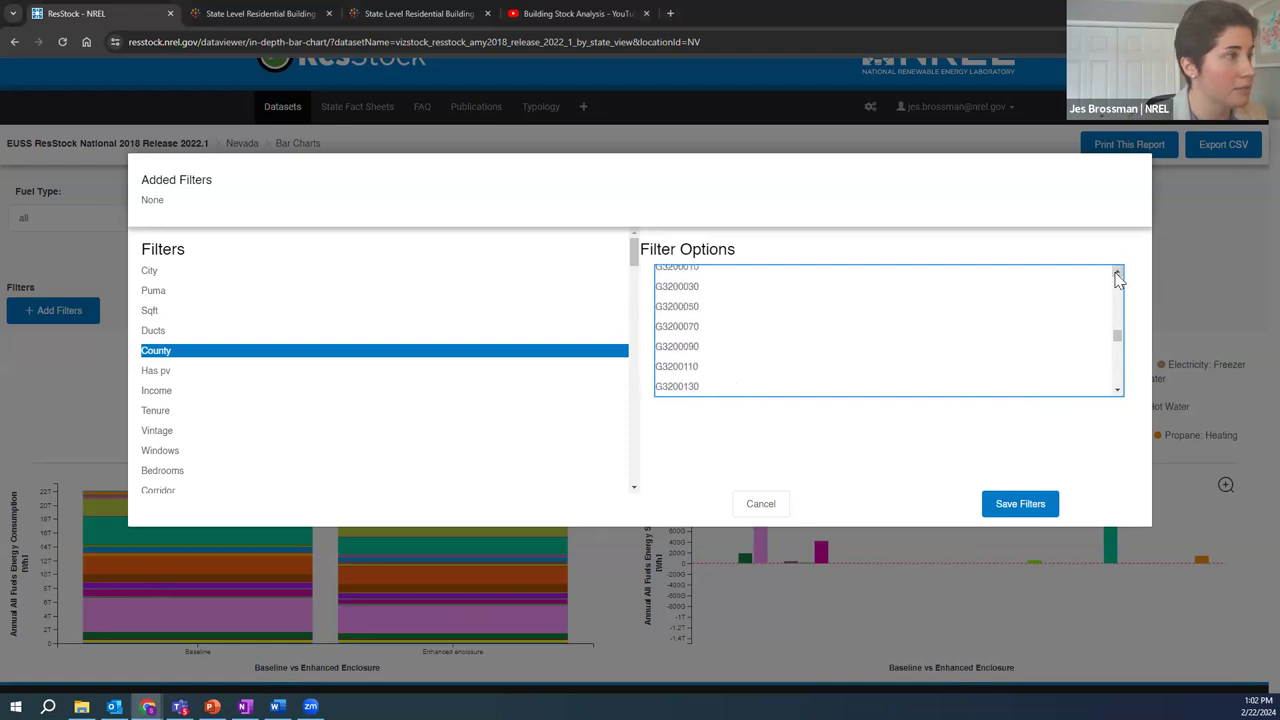
click(1117, 273)
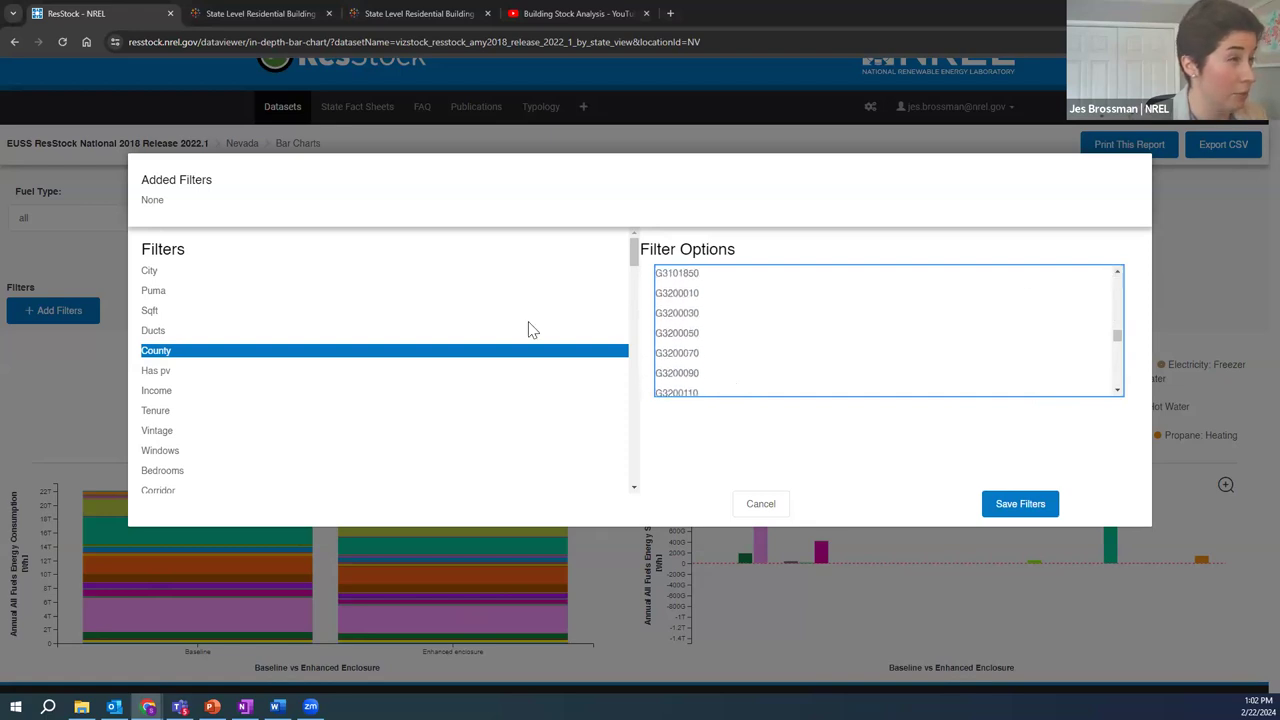
Step: Add a county filter for G3200310 and save it to the bar chart report
click(1117, 390)
click(1117, 390)
click(1117, 390)
click(1117, 390)
click(1117, 390)
click(1117, 390)
click(1117, 390)
click(1117, 390)
click(1117, 390)
click(1117, 390)
click(1117, 390)
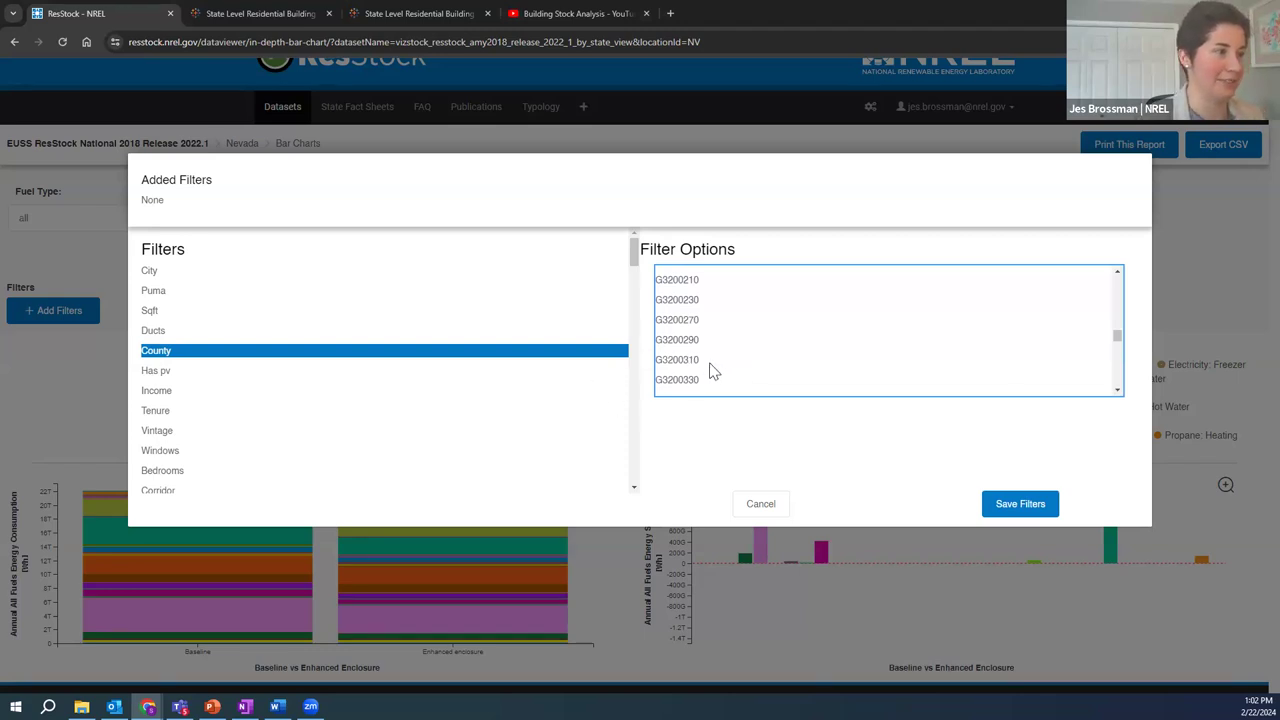
click(680, 357)
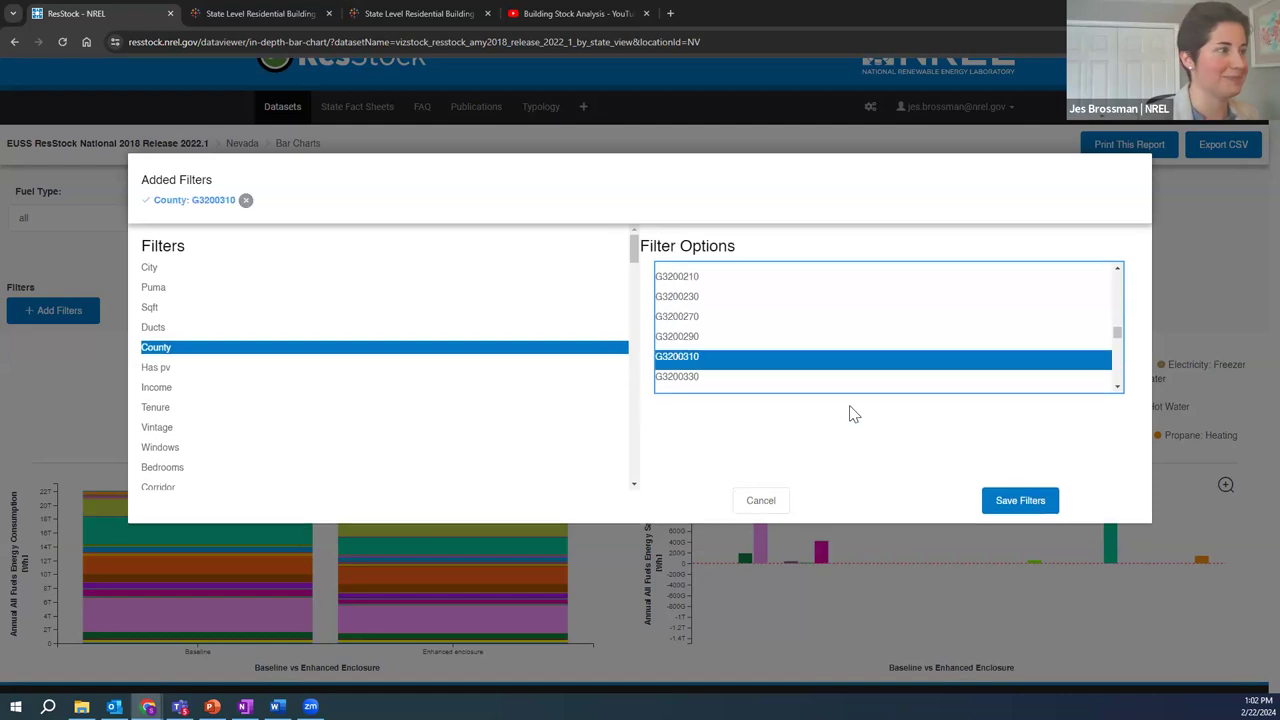
click(1033, 505)
click(1032, 503)
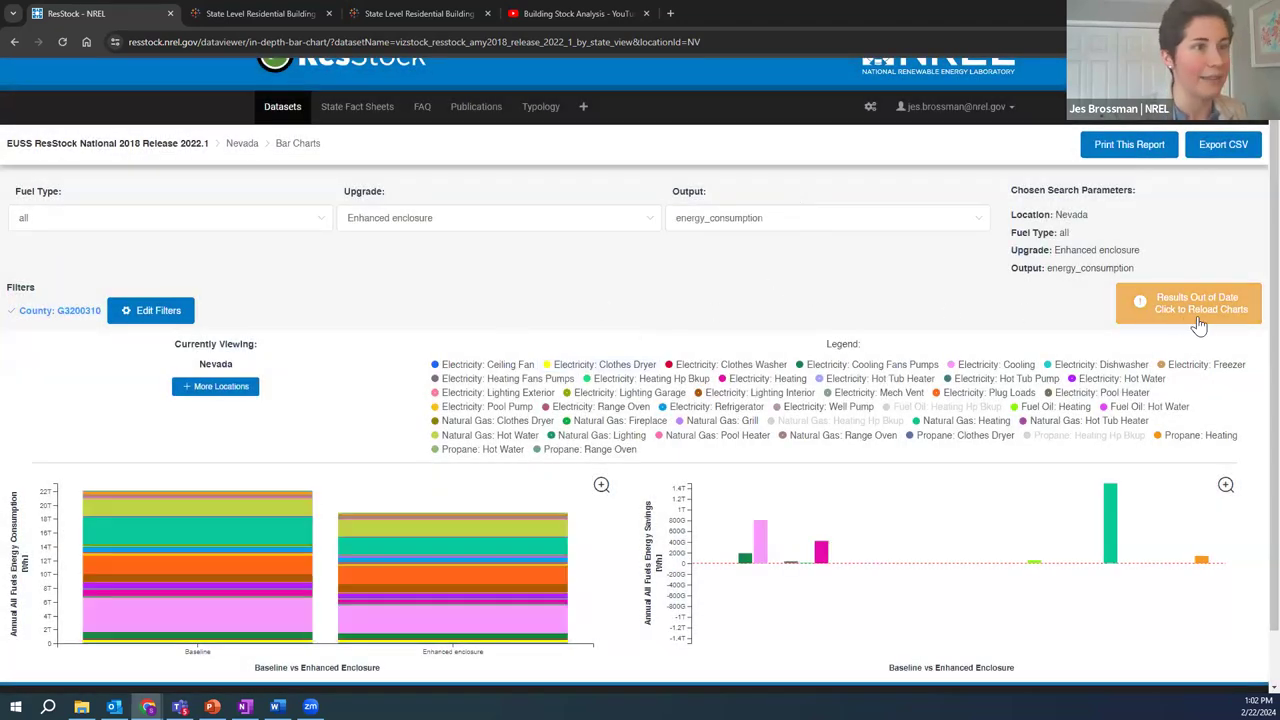
Step: Change the upgrade to Heat pump water heaters and reload the charts with the current filter
click(512, 226)
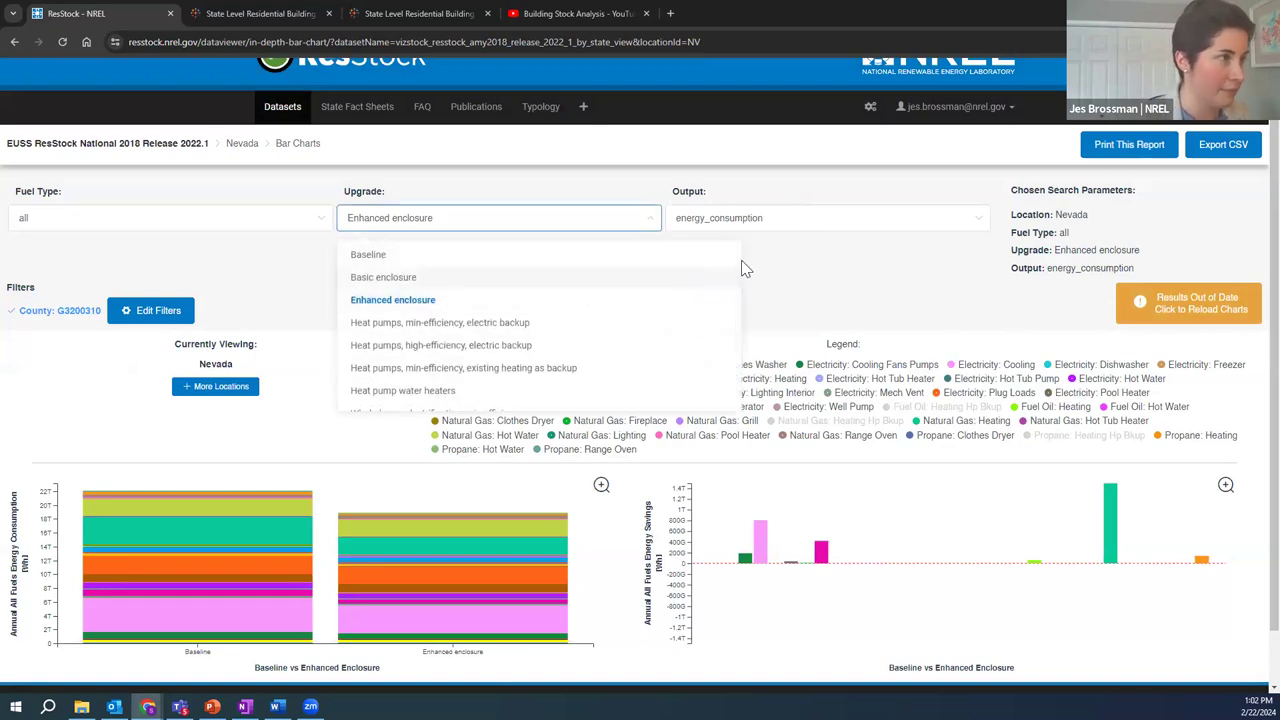
drag(737, 251, 736, 323)
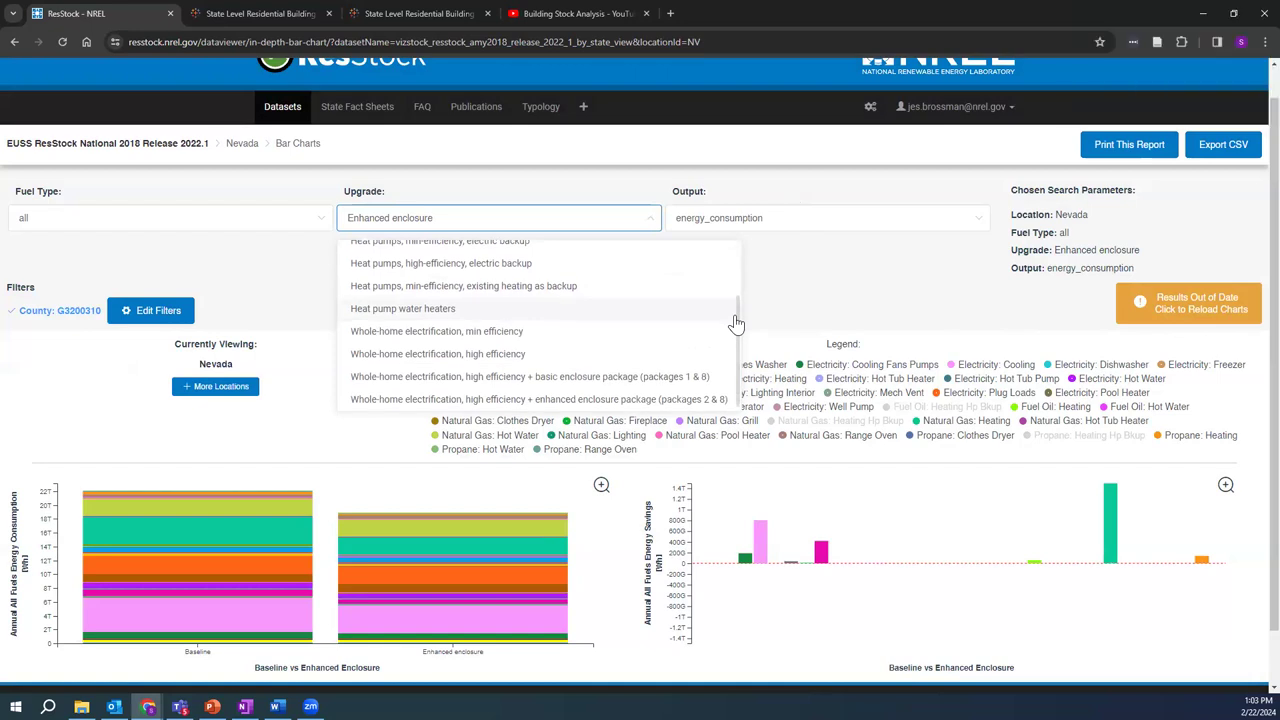
click(684, 317)
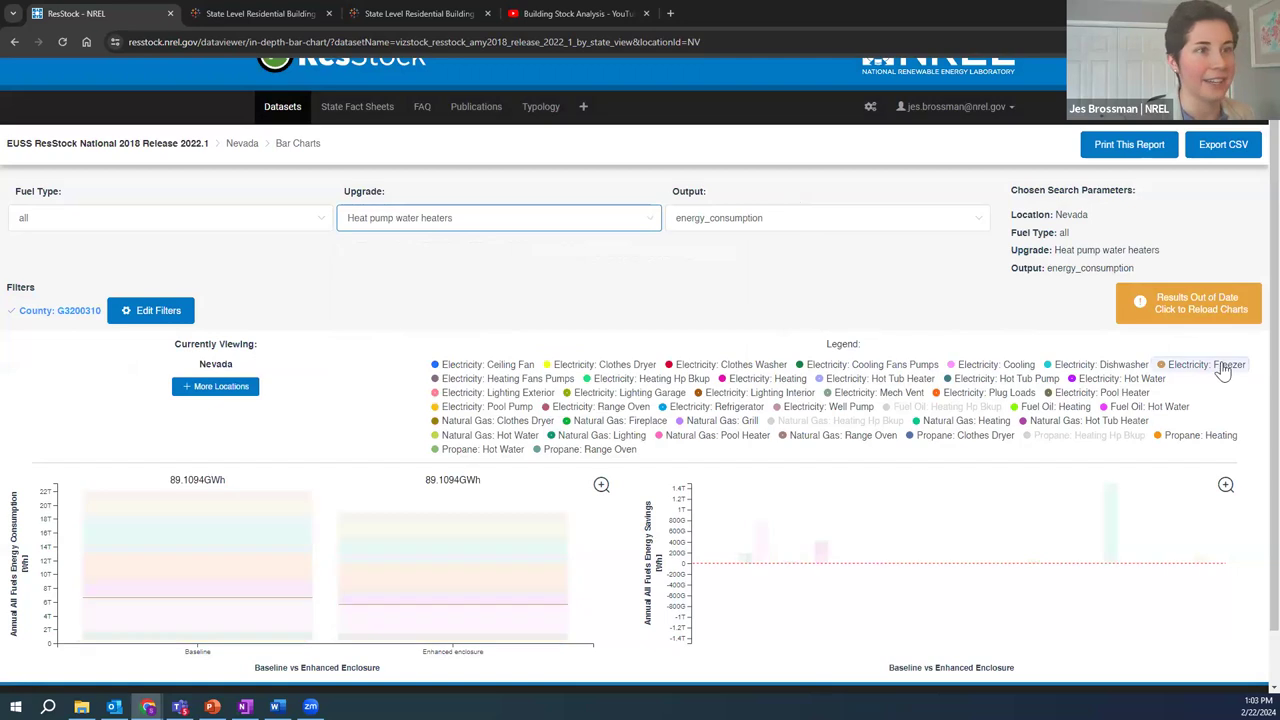
click(1224, 313)
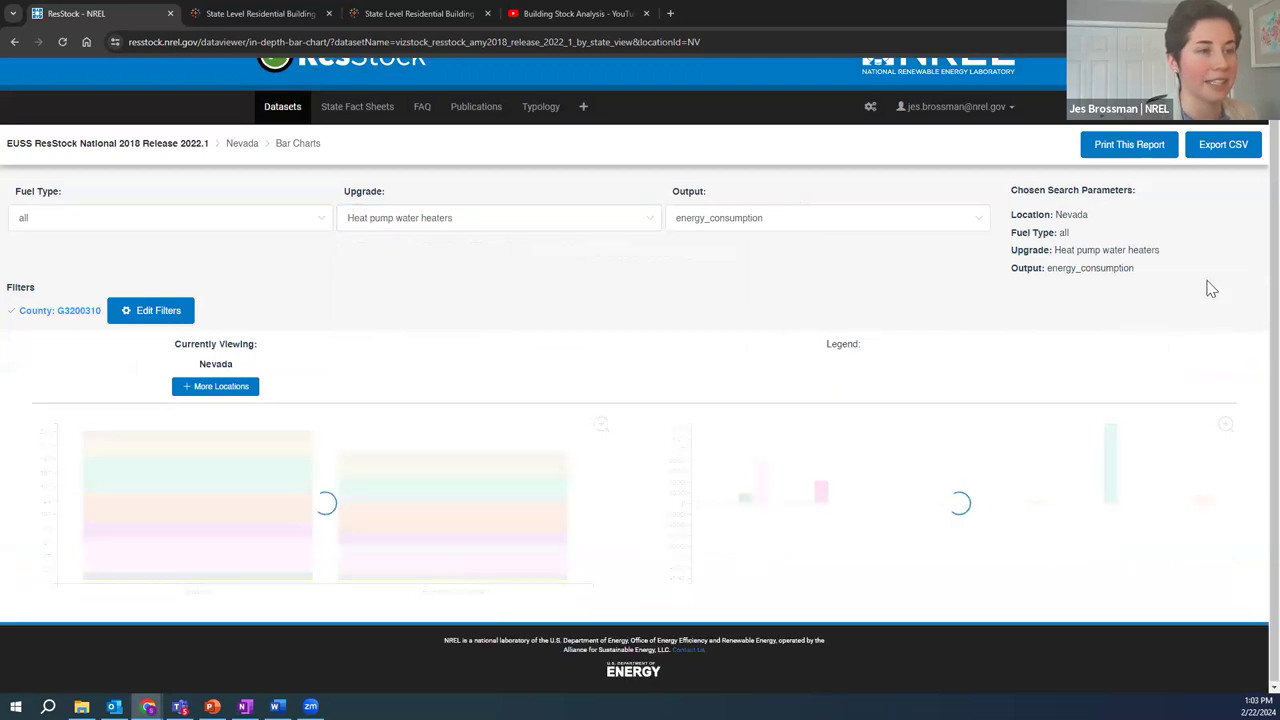